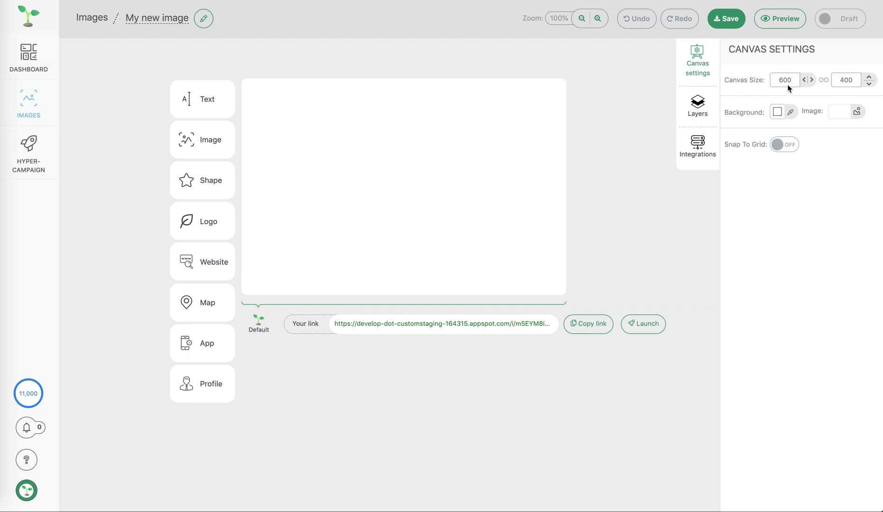
Set the meeting-room photo as the canvas background and adjust the canvas to 620×330
{"action": "left_click", "coordinate": [858, 113]}
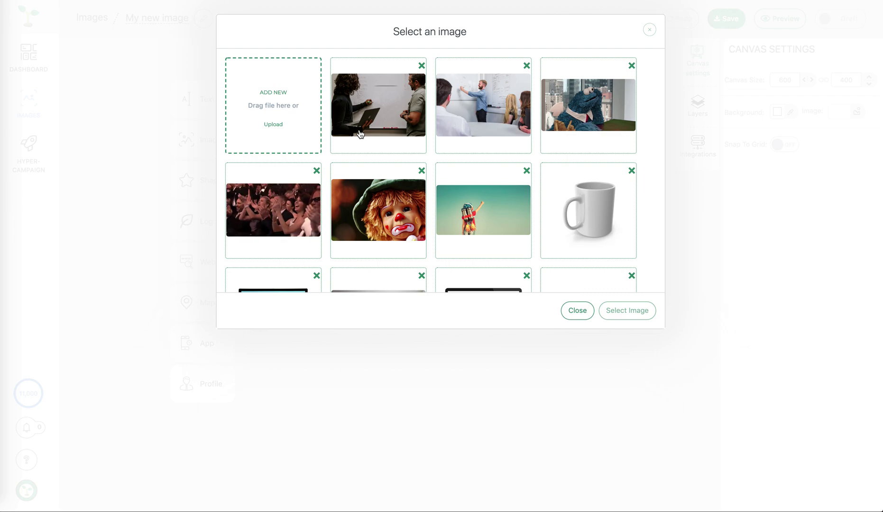
{"action": "scroll", "coordinate": [360, 134], "scroll_direction": "down", "scroll_amount": 2}
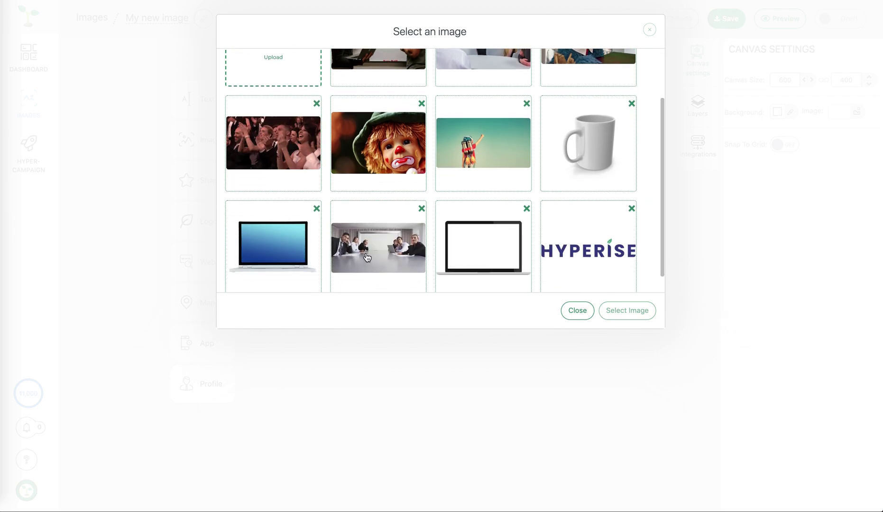
{"action": "left_click", "coordinate": [368, 256]}
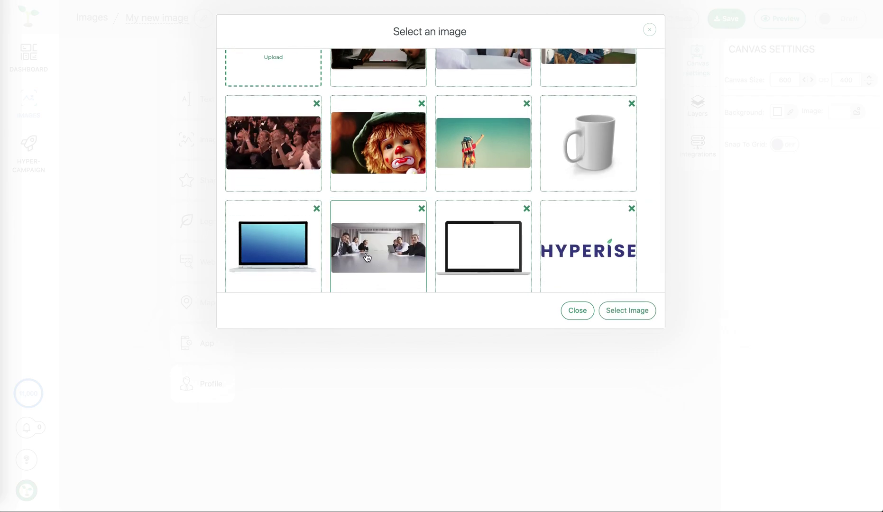
{"action": "left_click", "coordinate": [622, 313]}
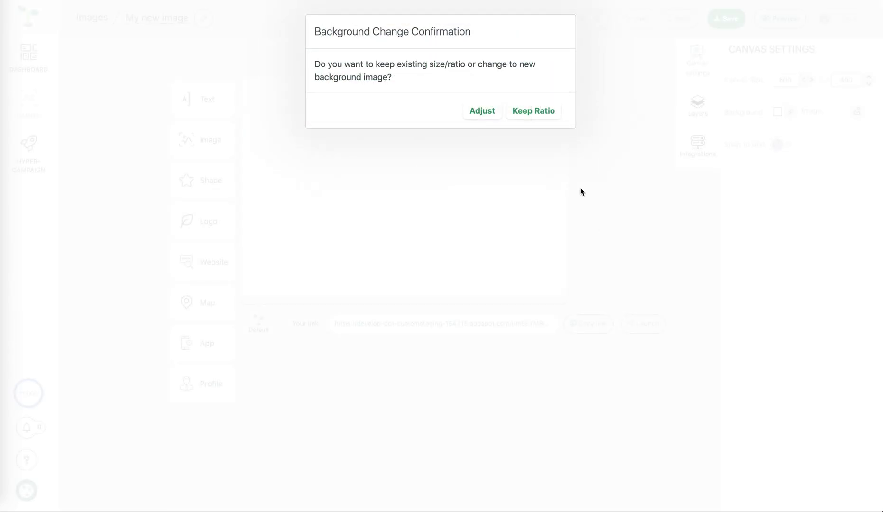
{"action": "left_click", "coordinate": [474, 109]}
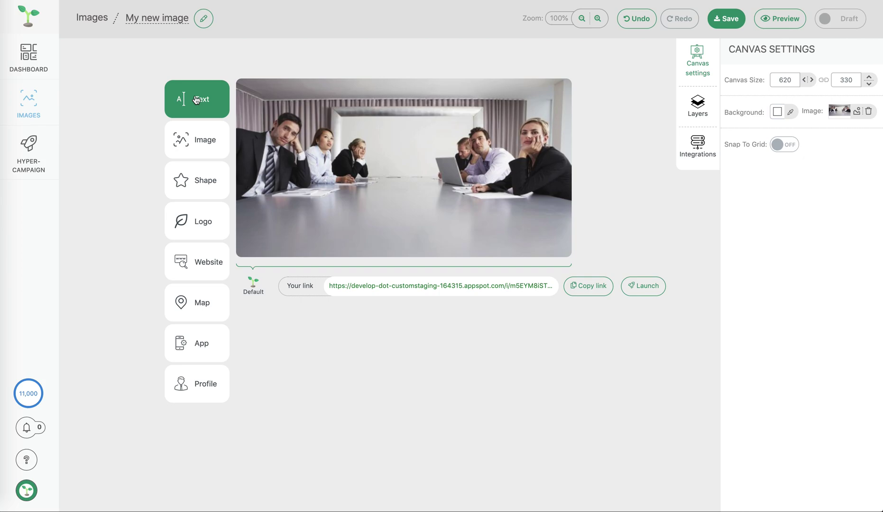
Add a text box holding the {{business_name}} merge tag above the conference table
{"action": "left_click_drag", "start_coordinate": [196, 100], "coordinate": [399, 133]}
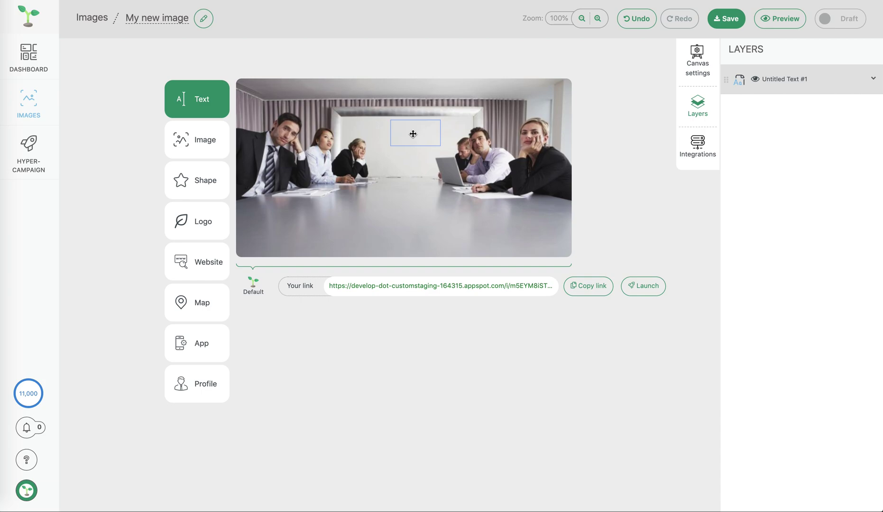
{"action": "left_click", "coordinate": [413, 133]}
{"action": "left_click", "coordinate": [482, 101]}
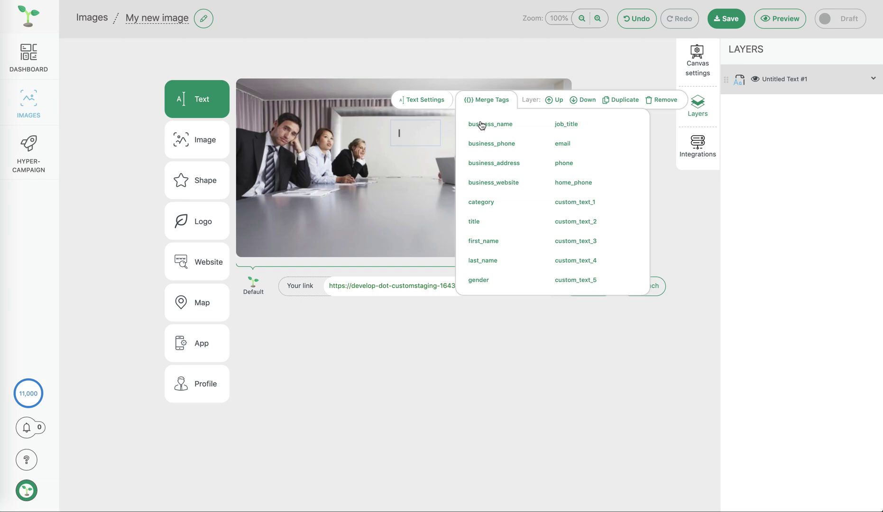
{"action": "left_click", "coordinate": [481, 125]}
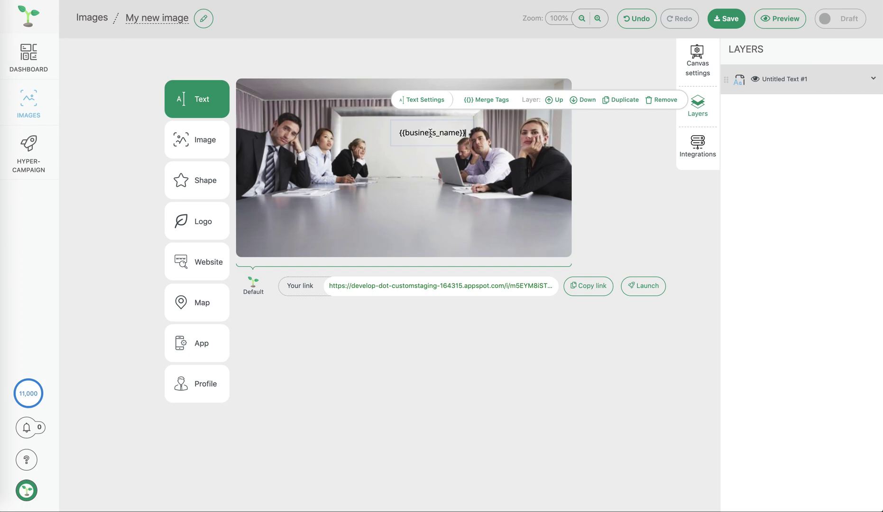
{"action": "left_click", "coordinate": [411, 166]}
{"action": "left_click", "coordinate": [416, 134]}
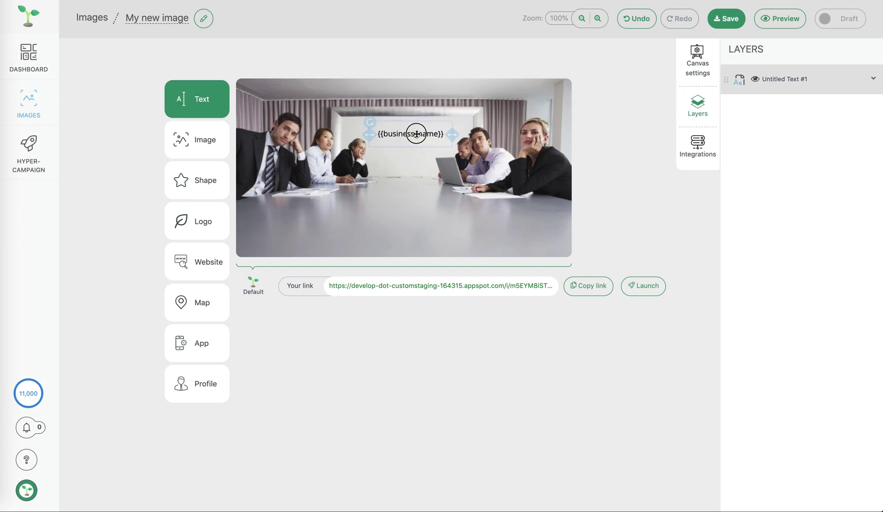
{"action": "left_click_drag", "start_coordinate": [416, 134], "coordinate": [414, 134]}
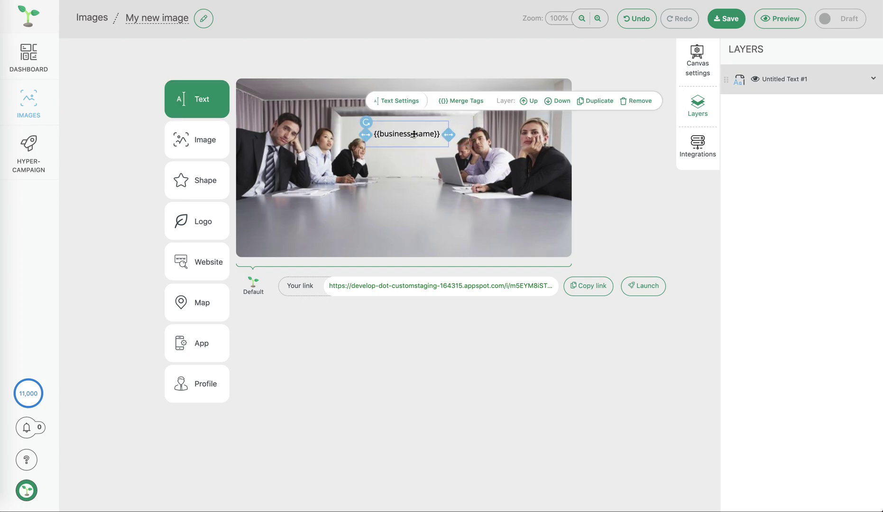
{"action": "left_click", "coordinate": [366, 122]}
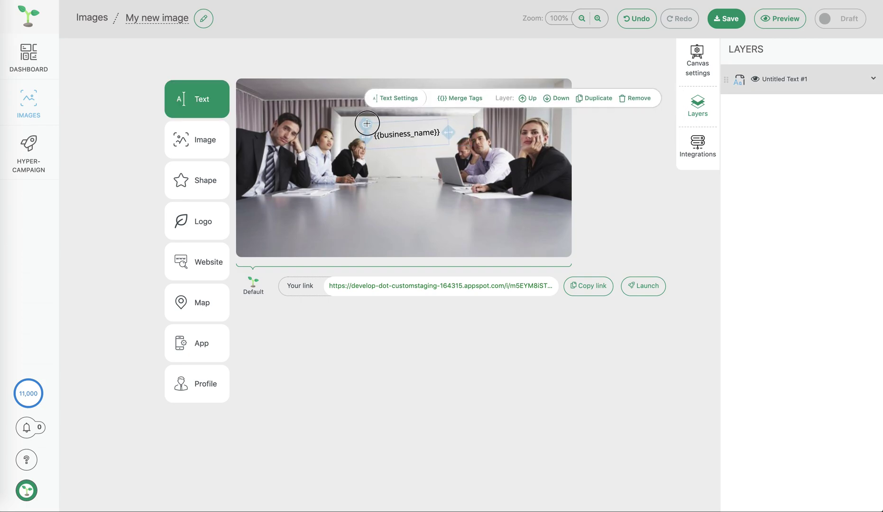
Style the business-name text in PermanentMarker, size 17, centre-aligned
{"action": "left_click", "coordinate": [393, 101]}
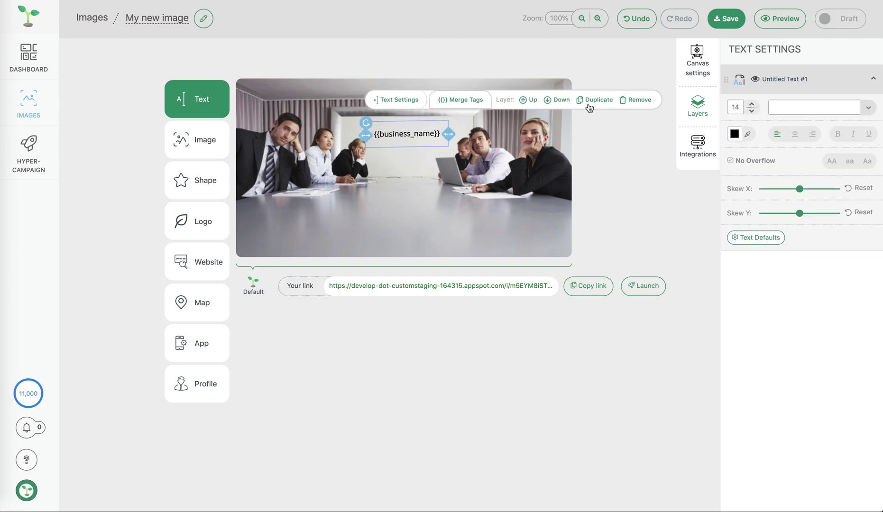
{"action": "left_click", "coordinate": [869, 111]}
{"action": "scroll", "coordinate": [842, 173], "scroll_direction": "down", "scroll_amount": 10}
{"action": "scroll", "coordinate": [836, 183], "scroll_direction": "down", "scroll_amount": 10}
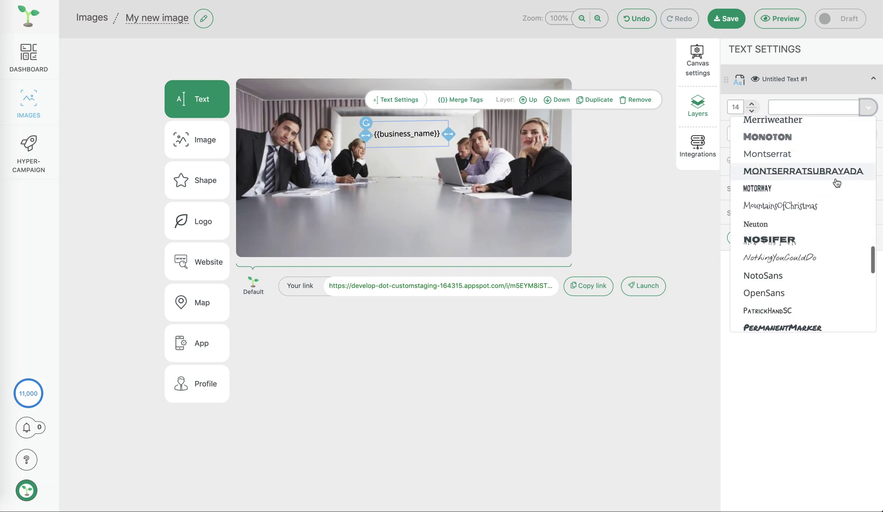
{"action": "left_click", "coordinate": [816, 199]}
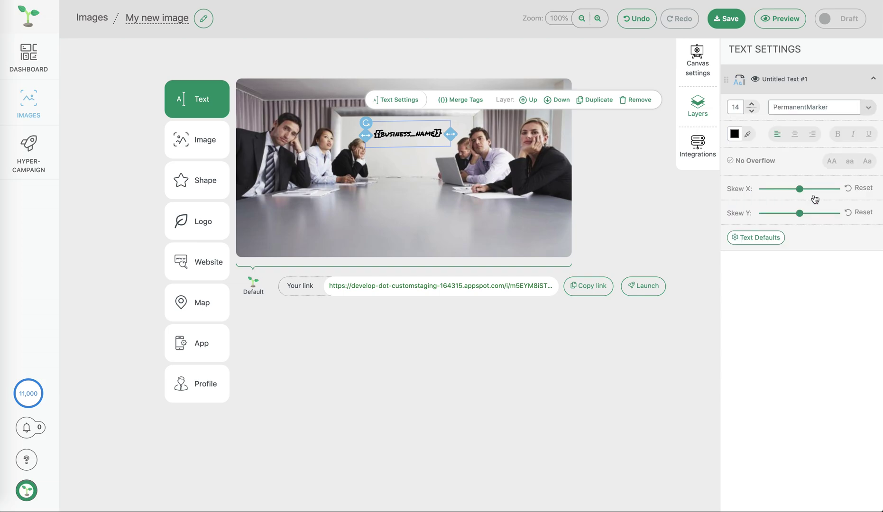
{"action": "left_click", "coordinate": [754, 105]}
{"action": "left_click", "coordinate": [754, 105]}
{"action": "left_click", "coordinate": [753, 105]}
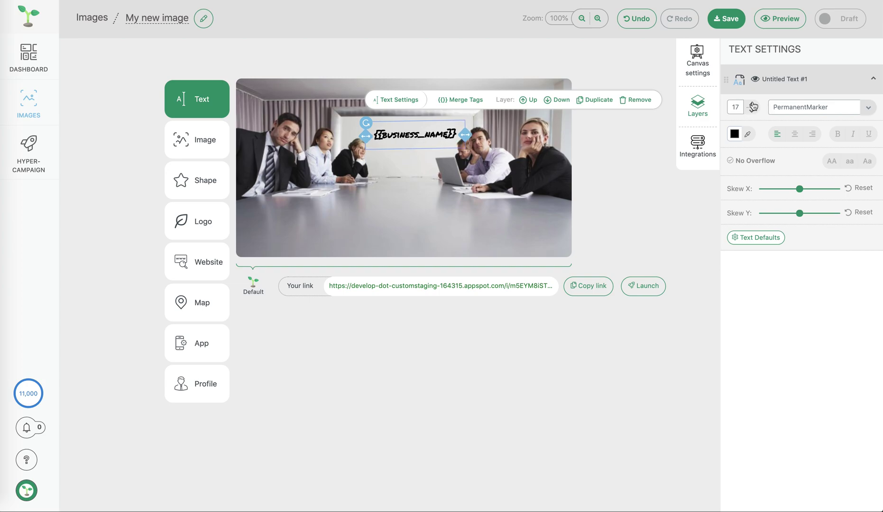
{"action": "left_click", "coordinate": [795, 136]}
{"action": "left_click", "coordinate": [756, 237]}
{"action": "left_click", "coordinate": [481, 208]}
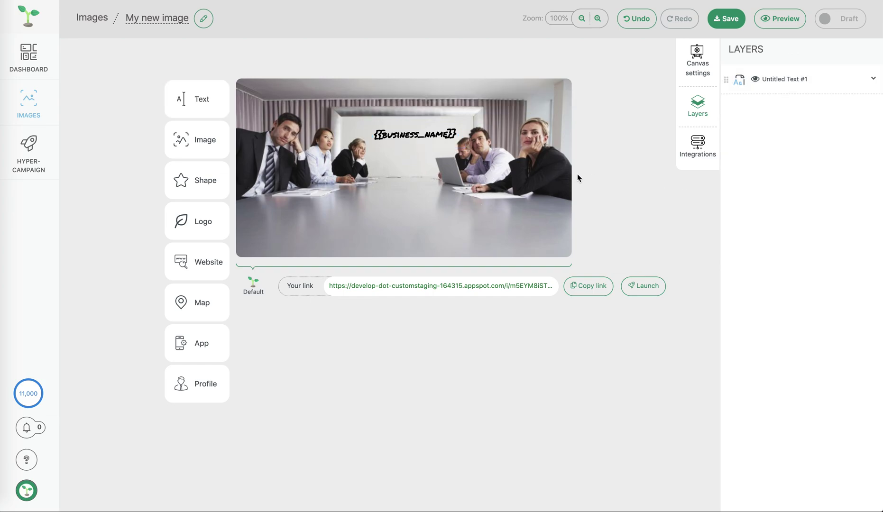
Place the blue laptop image, enlarge it and centre it on the conference table
{"action": "left_click_drag", "start_coordinate": [197, 140], "coordinate": [382, 199]}
{"action": "left_click", "coordinate": [280, 250]}
{"action": "left_click", "coordinate": [619, 312]}
{"action": "left_click", "coordinate": [404, 208]}
{"action": "left_click_drag", "start_coordinate": [405, 208], "coordinate": [480, 256]}
{"action": "left_click_drag", "start_coordinate": [430, 217], "coordinate": [417, 210]}
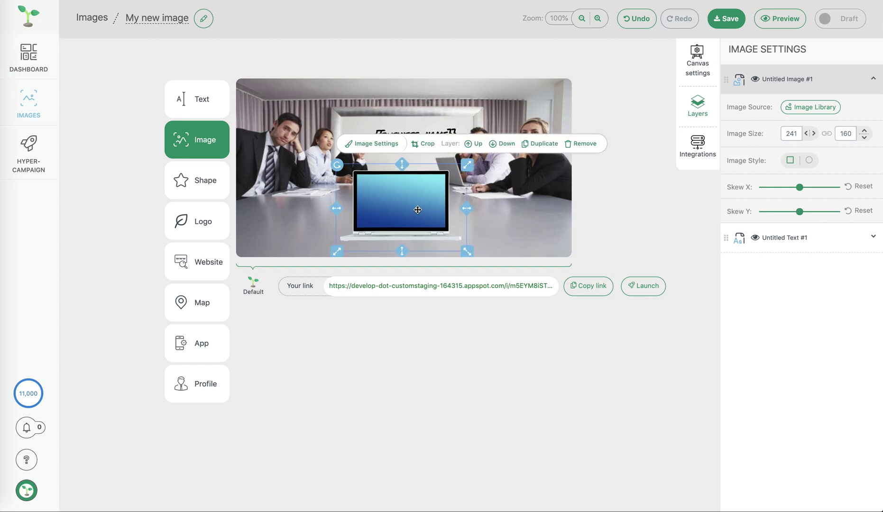
Add a website screenshot and resize it to fit the laptop screen
{"action": "left_click_drag", "start_coordinate": [202, 258], "coordinate": [374, 199]}
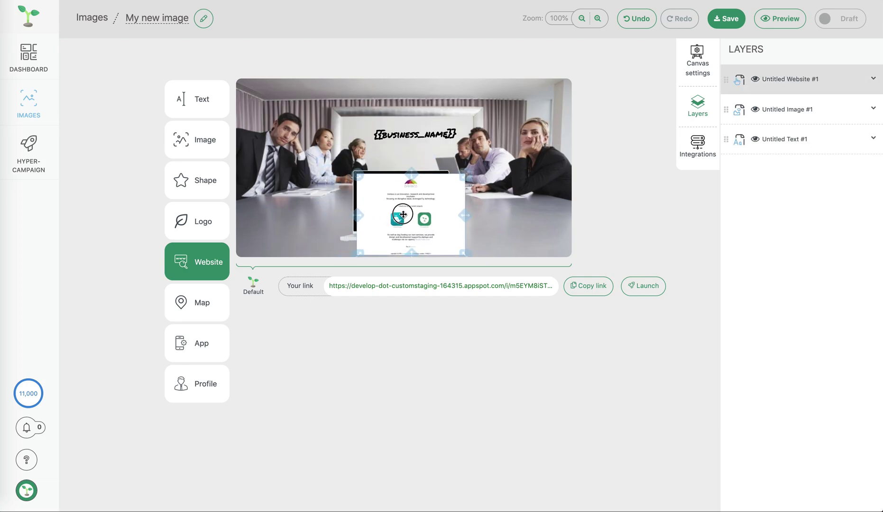
{"action": "left_click_drag", "start_coordinate": [465, 215], "coordinate": [445, 216]}
{"action": "left_click_drag", "start_coordinate": [401, 253], "coordinate": [402, 234]}
{"action": "left_click", "coordinate": [478, 223]}
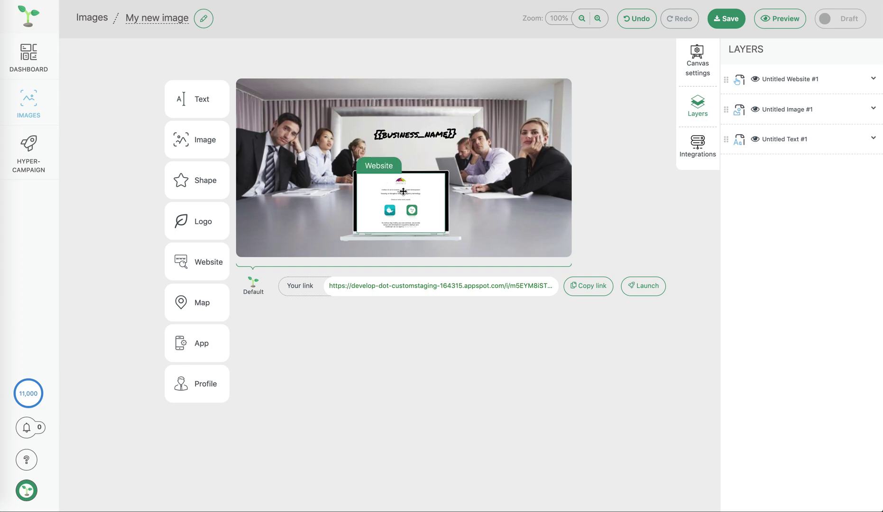
Place the white mug image beside the laptop and enlarge it
{"action": "left_click_drag", "start_coordinate": [219, 143], "coordinate": [298, 192]}
{"action": "left_click", "coordinate": [574, 140]}
{"action": "left_click", "coordinate": [608, 309]}
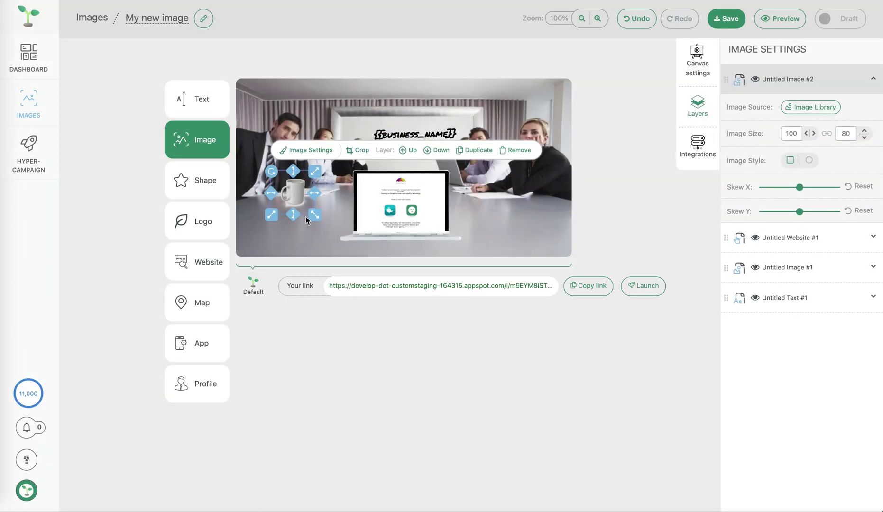
{"action": "left_click_drag", "start_coordinate": [315, 216], "coordinate": [336, 241]}
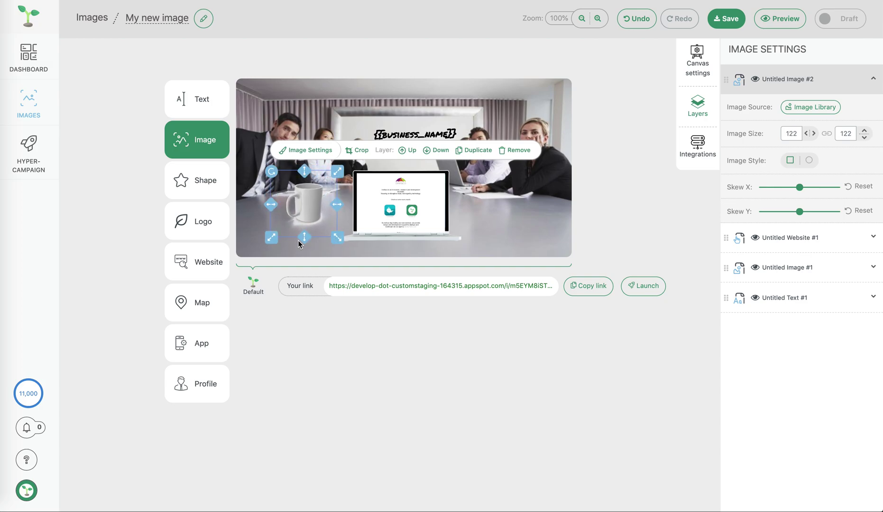
Add a sample logo in circle style and shrink it onto the mug
{"action": "left_click_drag", "start_coordinate": [203, 221], "coordinate": [314, 211]}
{"action": "left_click", "coordinate": [320, 163]}
{"action": "left_click", "coordinate": [801, 134]}
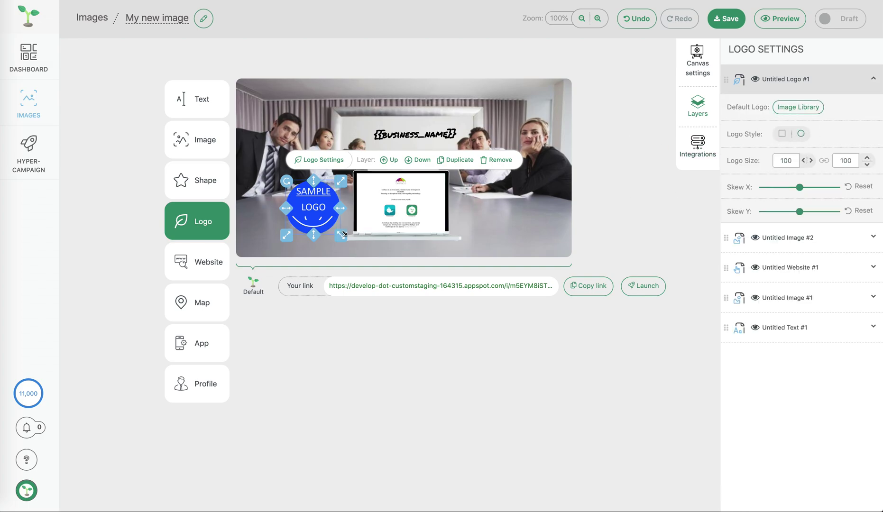
{"action": "left_click_drag", "start_coordinate": [341, 236], "coordinate": [309, 205]}
{"action": "left_click", "coordinate": [260, 216]}
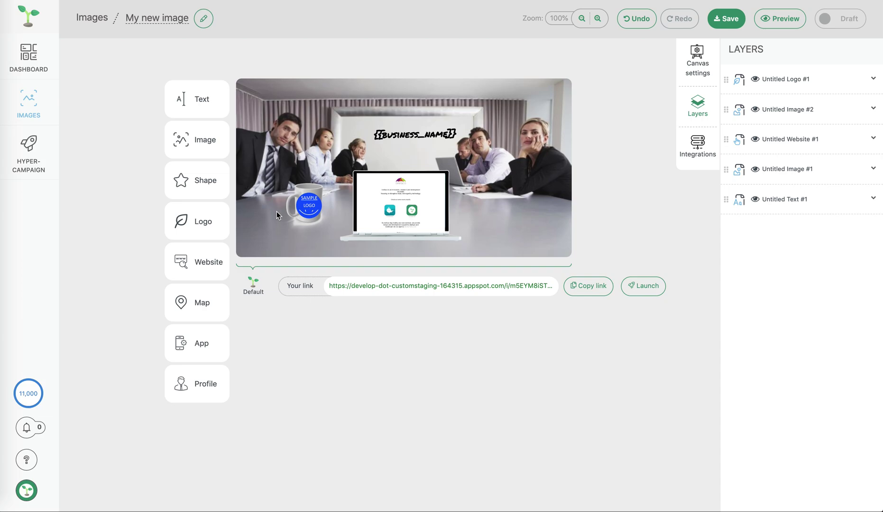
{"action": "left_click", "coordinate": [313, 208]}
{"action": "mouse_move", "coordinate": [324, 222]}
{"action": "left_mouse_down"}
{"action": "mouse_move", "coordinate": [309, 213]}
{"action": "mouse_move", "coordinate": [321, 218]}
{"action": "left_mouse_up"}
Zoom to 150% and nudge the mug logo down-right, comparing with undo and redo
{"action": "left_click", "coordinate": [480, 218]}
{"action": "left_click", "coordinate": [599, 19]}
{"action": "left_click", "coordinate": [599, 19]}
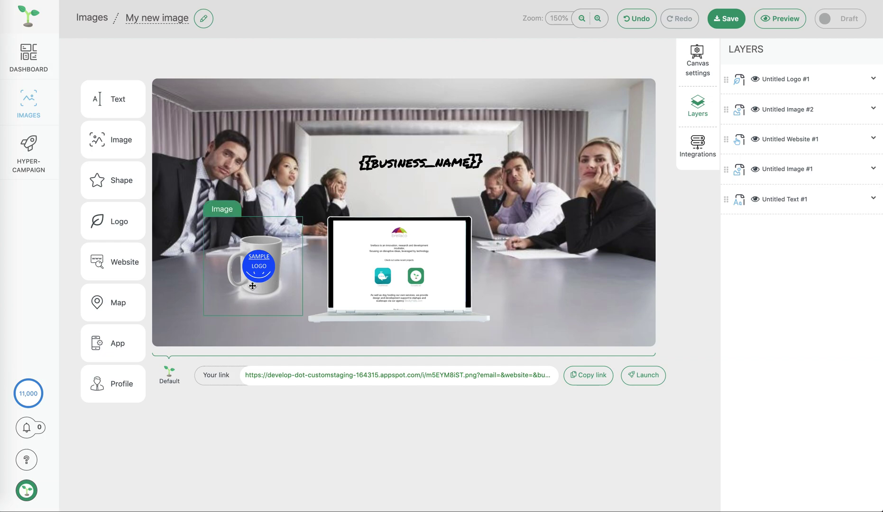
{"action": "left_click", "coordinate": [259, 269]}
{"action": "left_click_drag", "start_coordinate": [258, 269], "coordinate": [262, 272]}
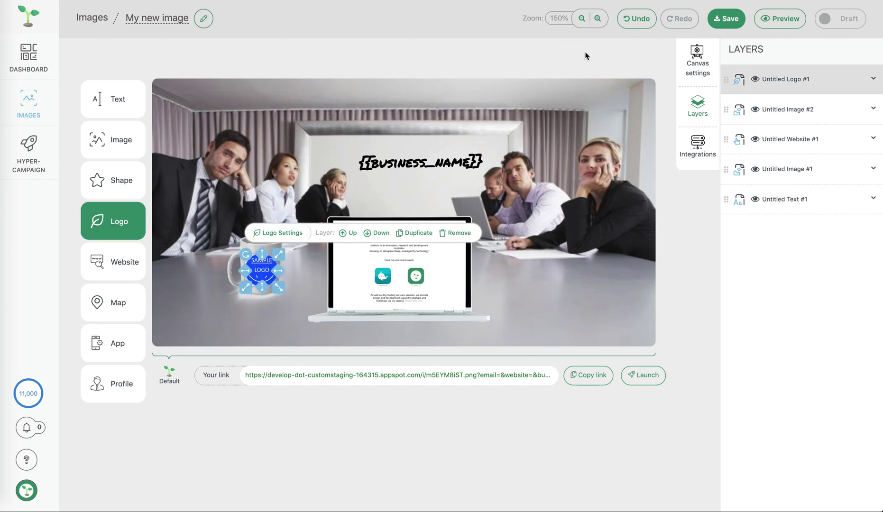
{"action": "left_click", "coordinate": [584, 159]}
{"action": "left_click", "coordinate": [634, 20]}
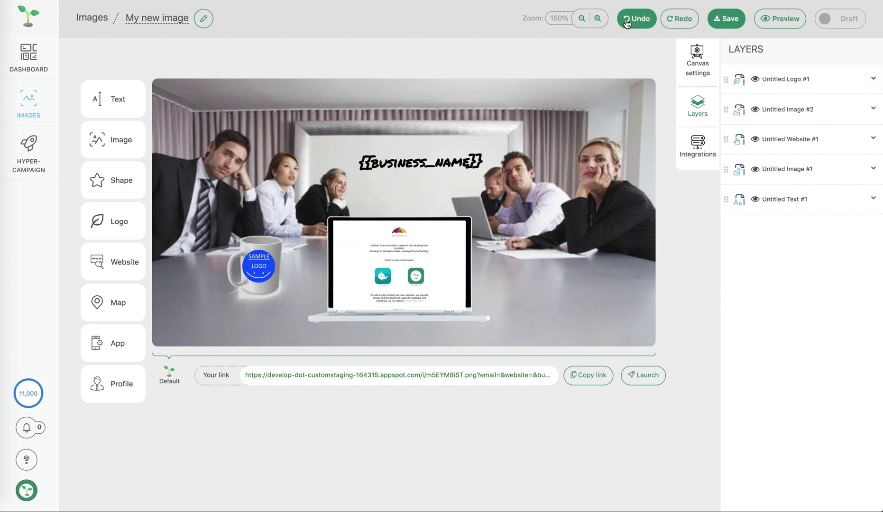
{"action": "left_click", "coordinate": [672, 19]}
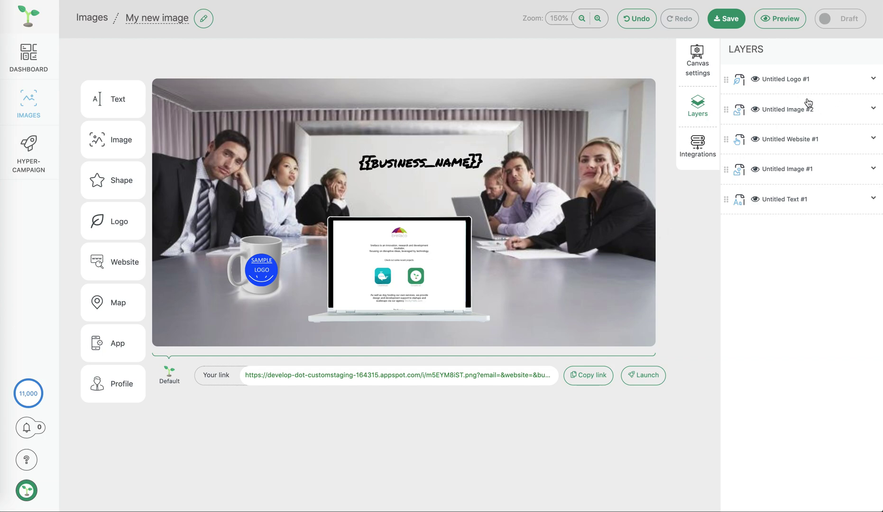
Hide and re-show the sample logo layer from the Layers panel
{"action": "mouse_move", "coordinate": [726, 80]}
{"action": "left_mouse_down"}
{"action": "mouse_move", "coordinate": [729, 119]}
{"action": "mouse_move", "coordinate": [725, 80]}
{"action": "left_mouse_up"}
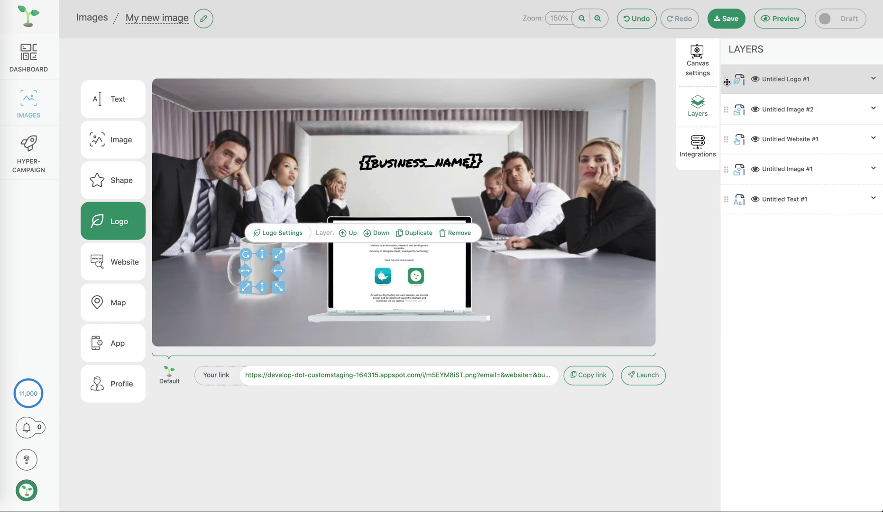
{"action": "left_click", "coordinate": [755, 80]}
{"action": "left_click", "coordinate": [755, 81]}
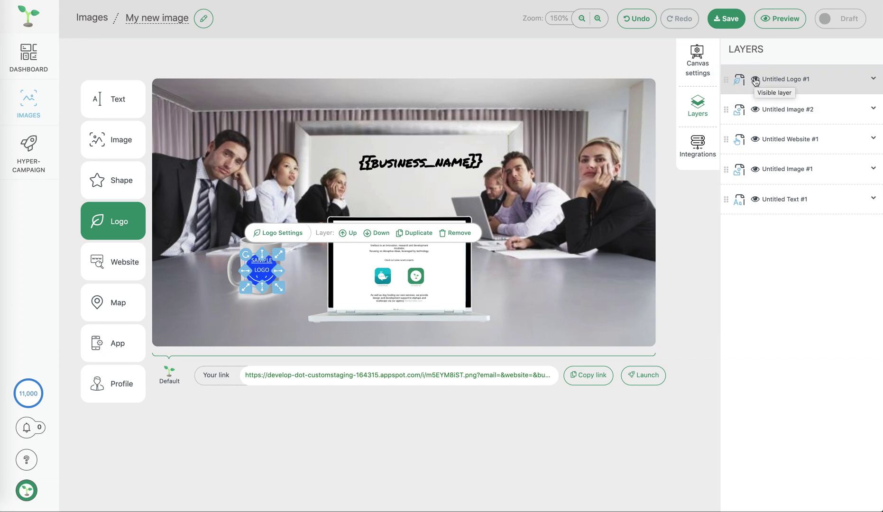
Expand the mug, screenshot and laptop layers, then the {{business_name}} text layer settings
{"action": "left_click", "coordinate": [873, 109]}
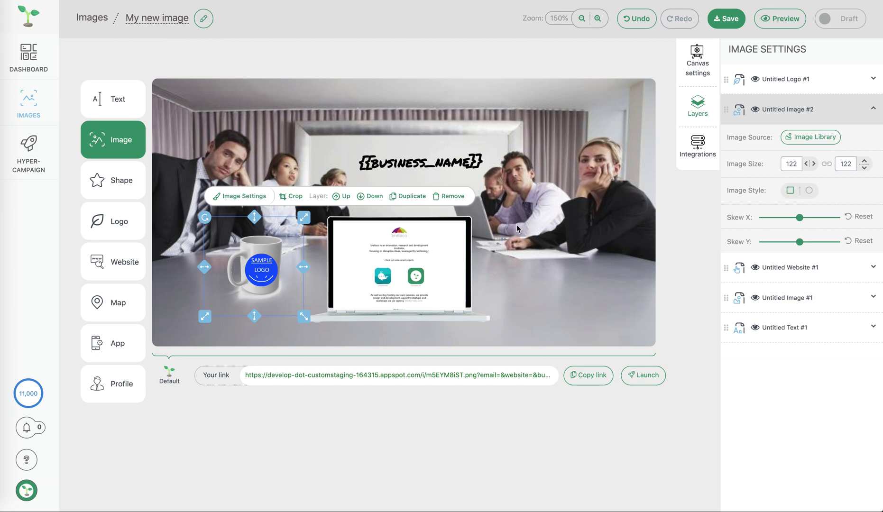
{"action": "left_click", "coordinate": [874, 267]}
{"action": "left_click", "coordinate": [876, 269]}
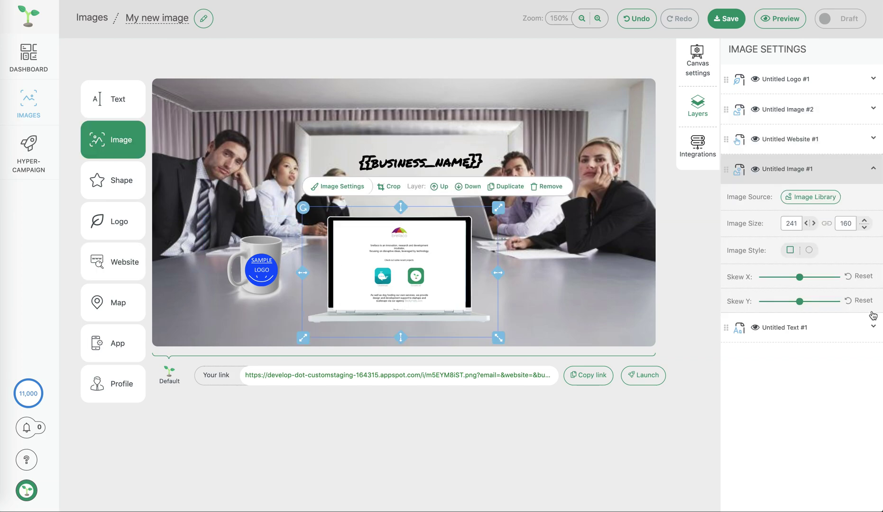
{"action": "left_click", "coordinate": [872, 326]}
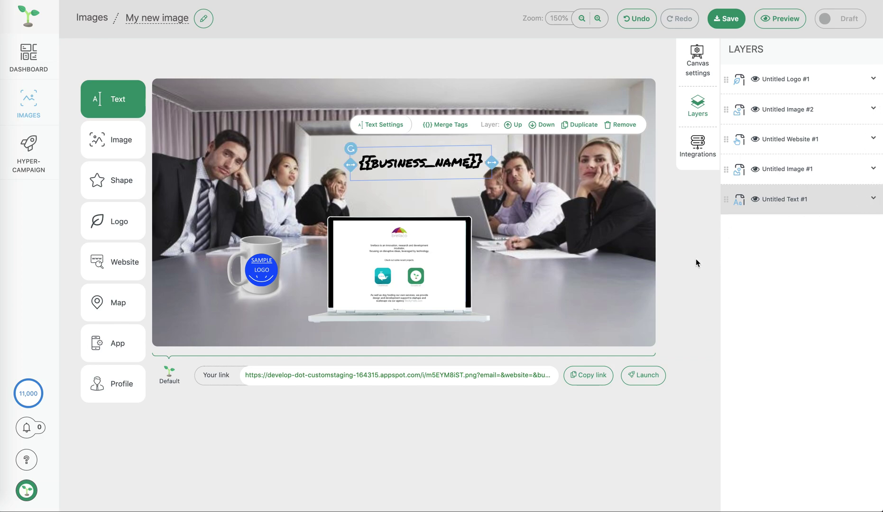
Save the image and make it Public instead of Draft
{"action": "left_click", "coordinate": [729, 19]}
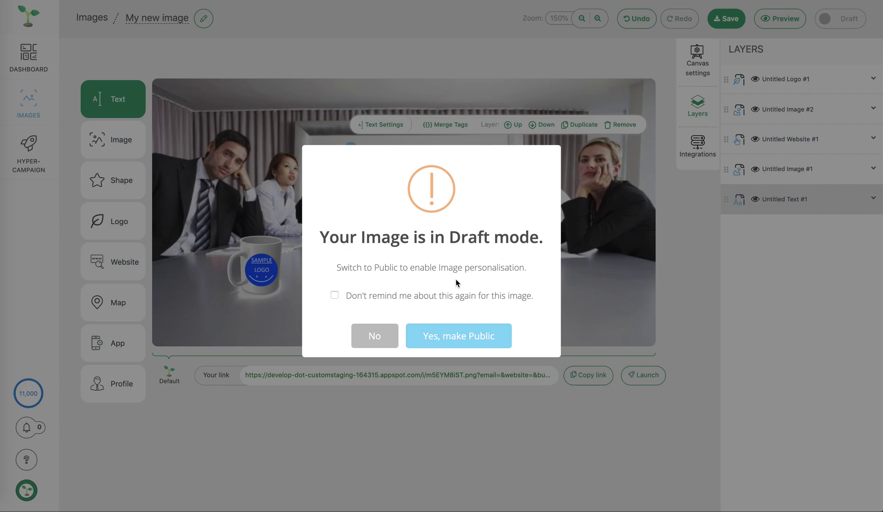
{"action": "left_click", "coordinate": [453, 336]}
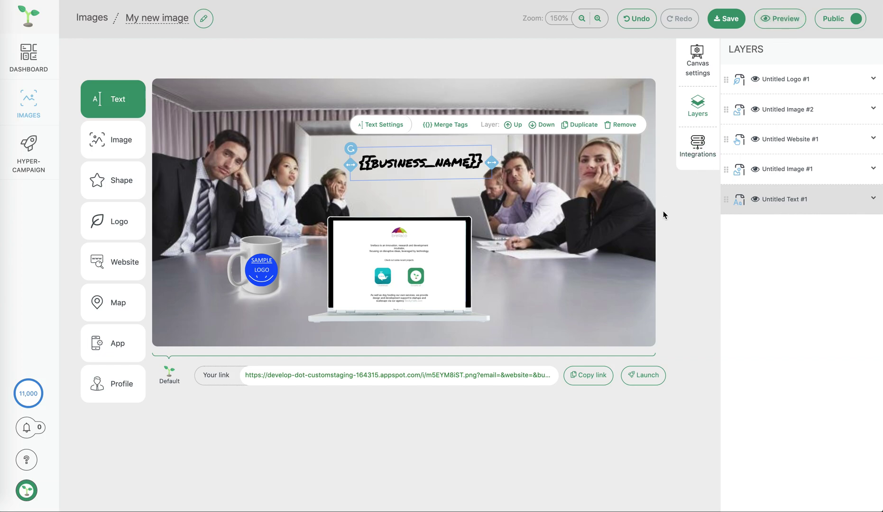
{"action": "left_click", "coordinate": [615, 226]}
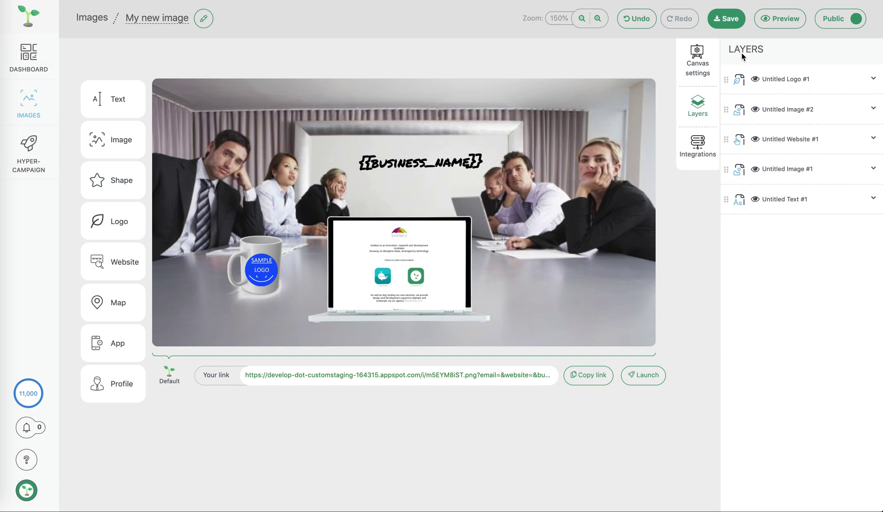
Add HubSpot from the CRM group as an integration source and copy the personalised link
{"action": "left_click", "coordinate": [700, 144]}
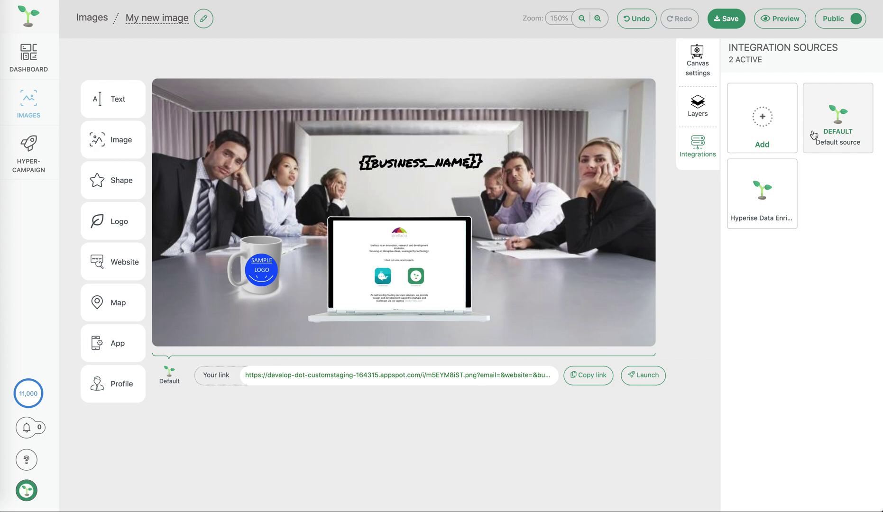
{"action": "left_click", "coordinate": [762, 118]}
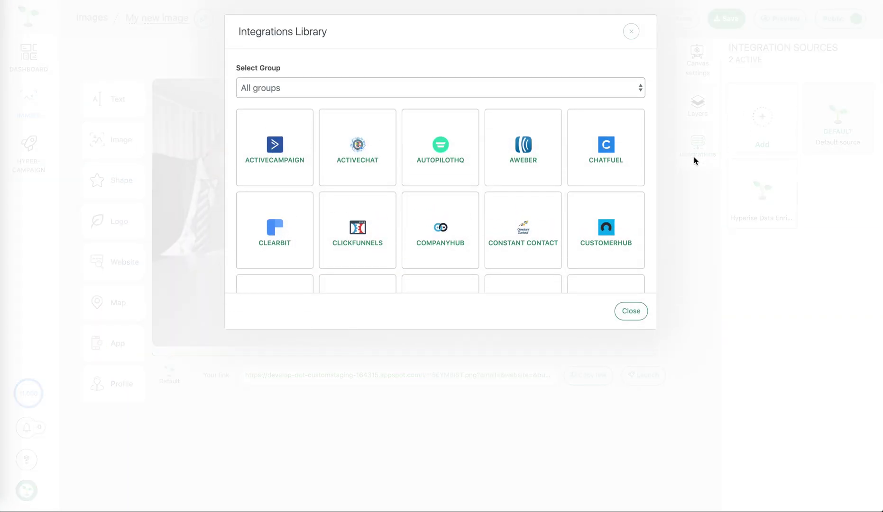
{"action": "left_click", "coordinate": [609, 88]}
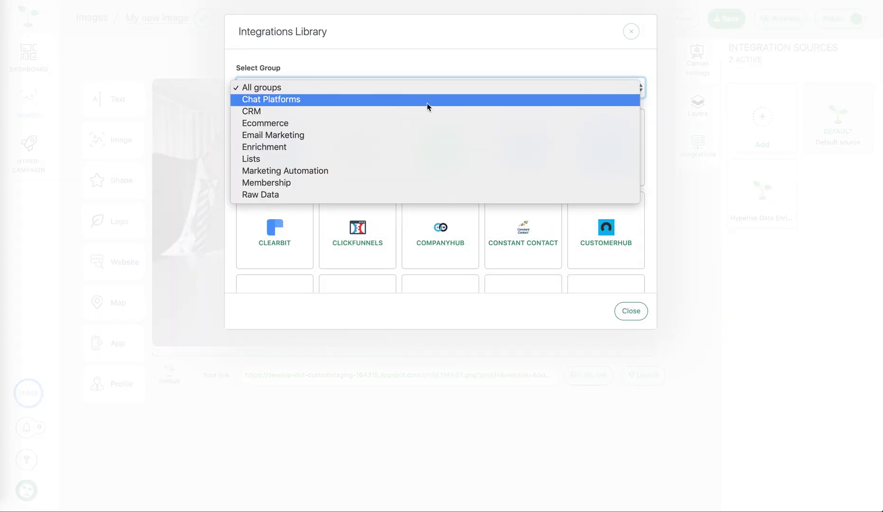
{"action": "left_click", "coordinate": [424, 111]}
{"action": "scroll", "coordinate": [365, 203], "scroll_direction": "down", "scroll_amount": 3}
{"action": "left_click", "coordinate": [506, 108]}
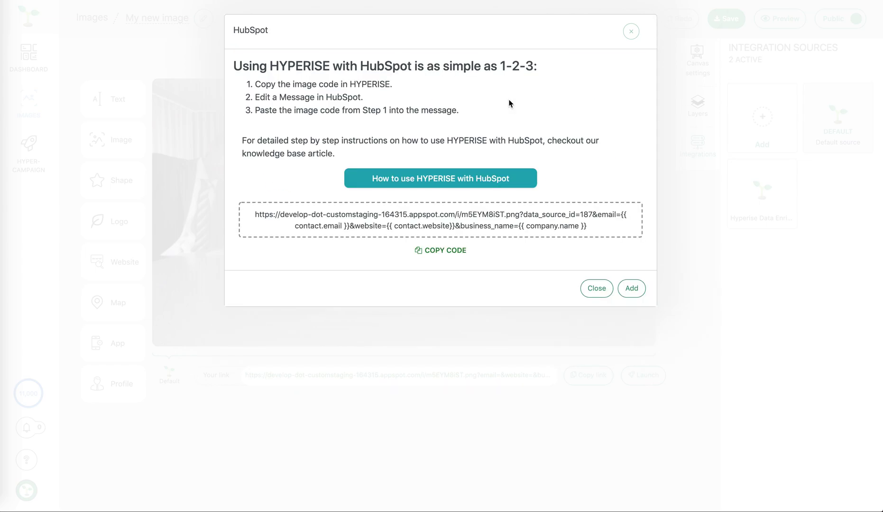
{"action": "left_click", "coordinate": [631, 289]}
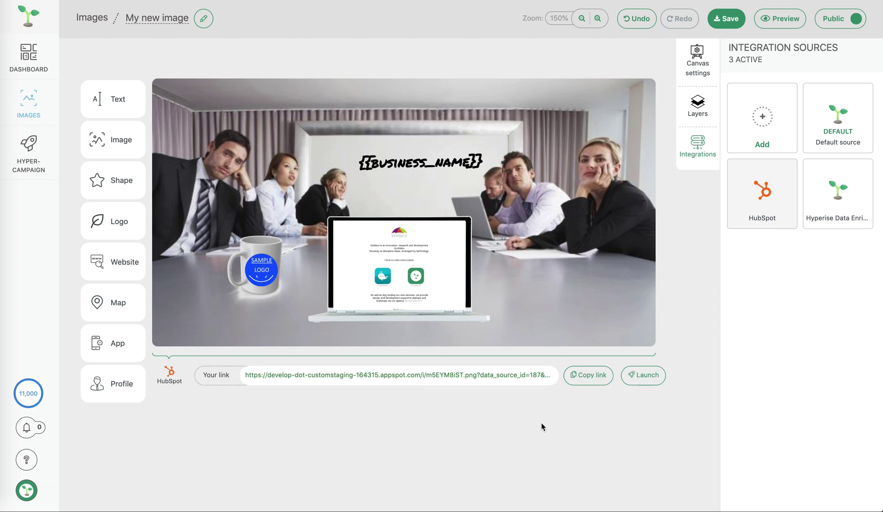
{"action": "left_click", "coordinate": [592, 376]}
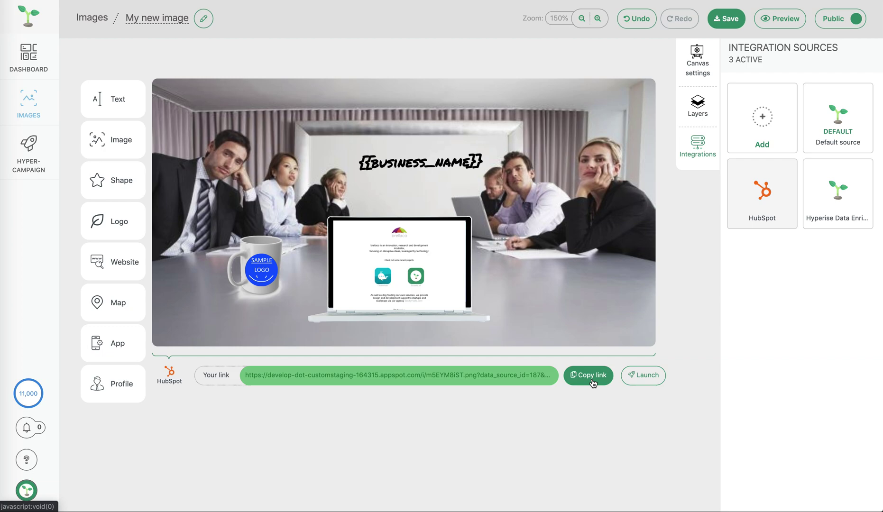
{"action": "left_click", "coordinate": [769, 113]}
Add Manychat from the Chat Platforms group as an integration source
{"action": "left_click", "coordinate": [600, 88]}
{"action": "left_click", "coordinate": [590, 74]}
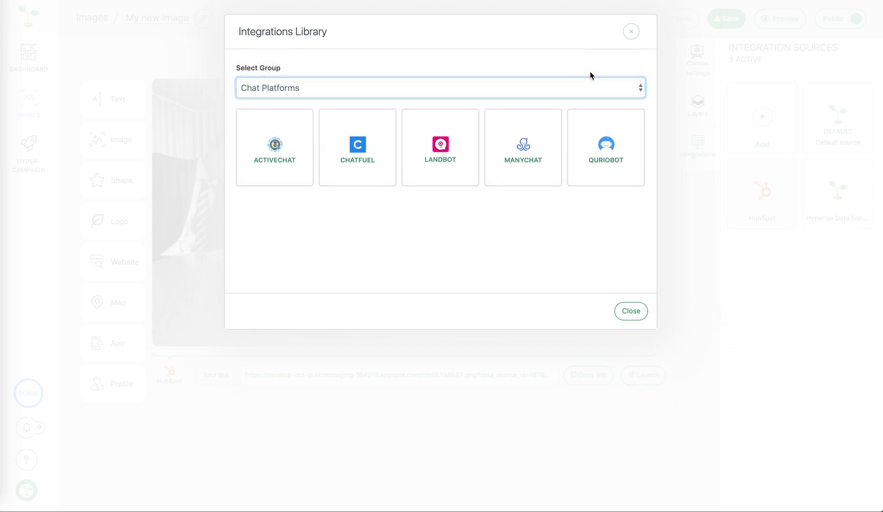
{"action": "left_click", "coordinate": [522, 143]}
{"action": "left_click", "coordinate": [631, 288]}
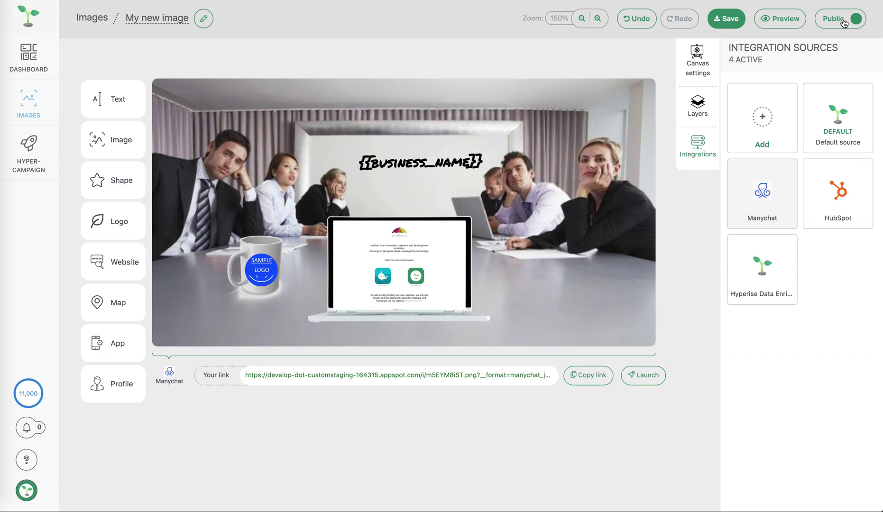
Replace the 'My new image' title with 'demo' using the pencil icon
{"action": "left_click", "coordinate": [203, 18]}
{"action": "triple_click", "coordinate": [188, 14]}
{"action": "type", "text": "demo"}
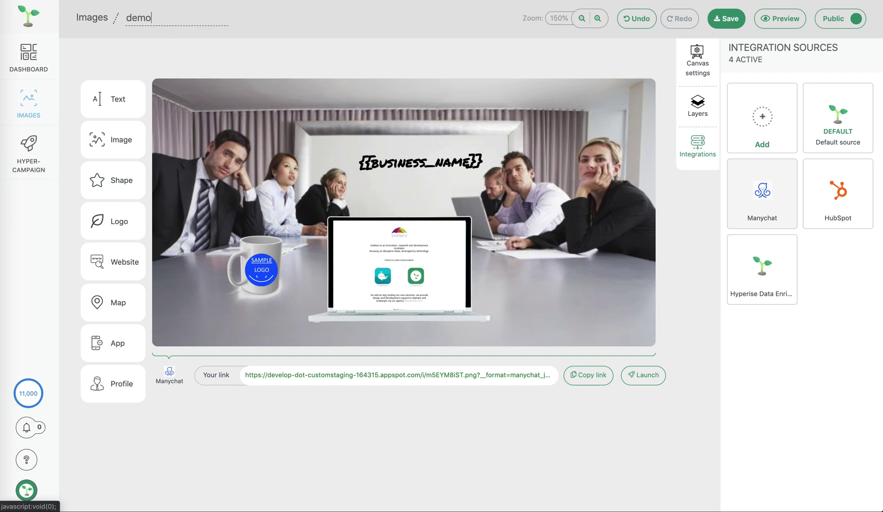
{"action": "key", "text": "Return"}
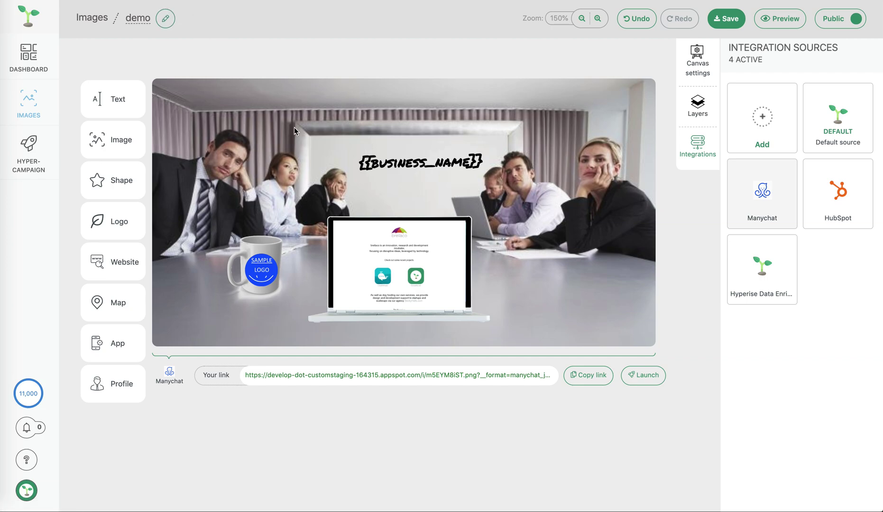